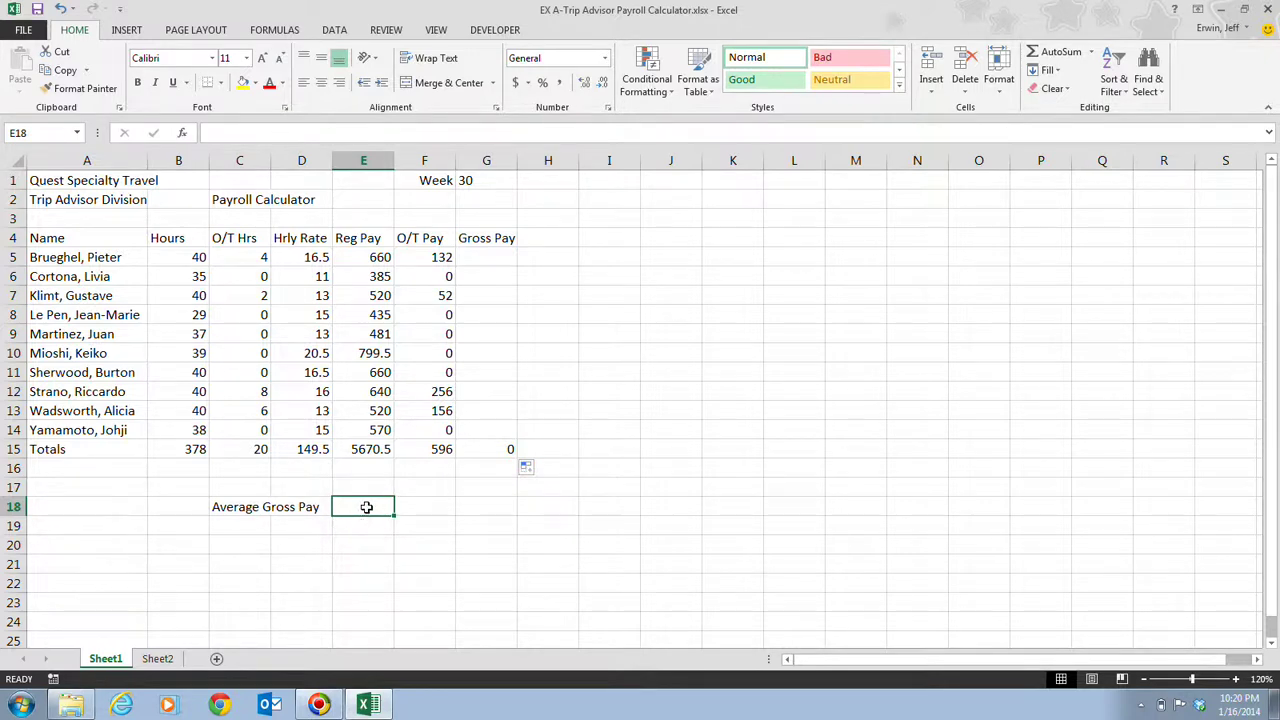
pyautogui.click(302, 131)
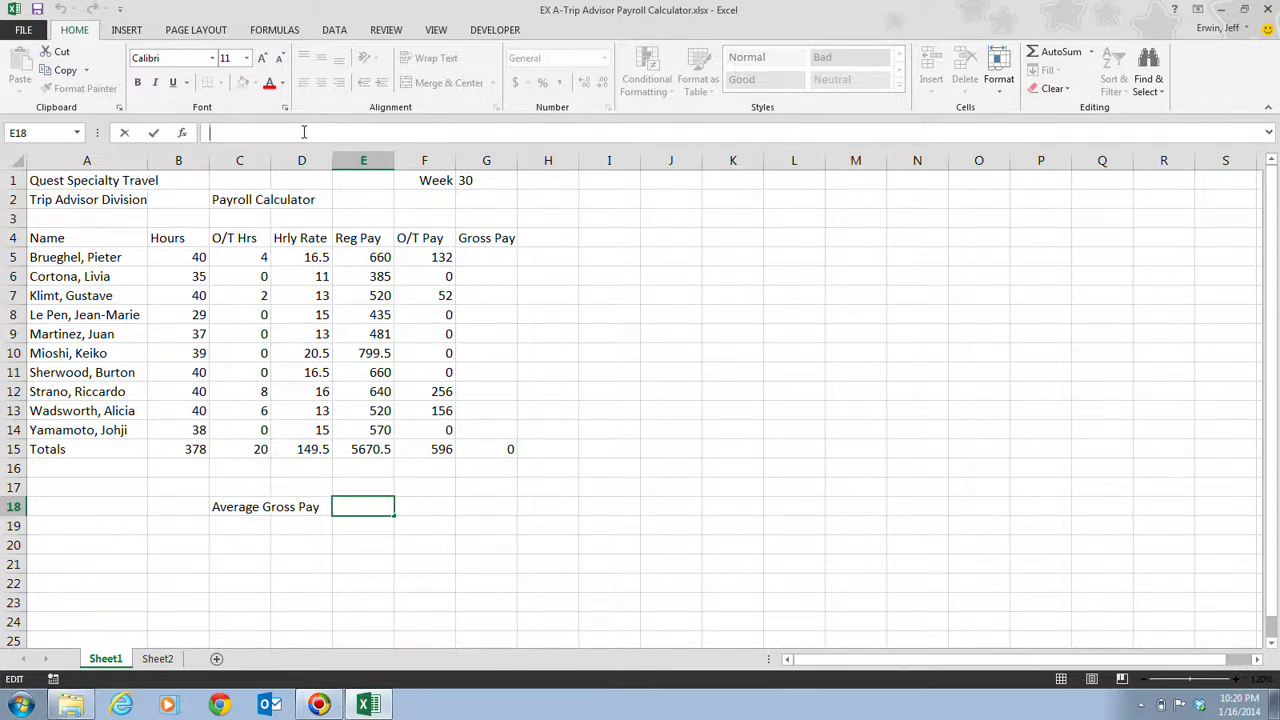
pyautogui.click(574, 583)
pyautogui.click(503, 537)
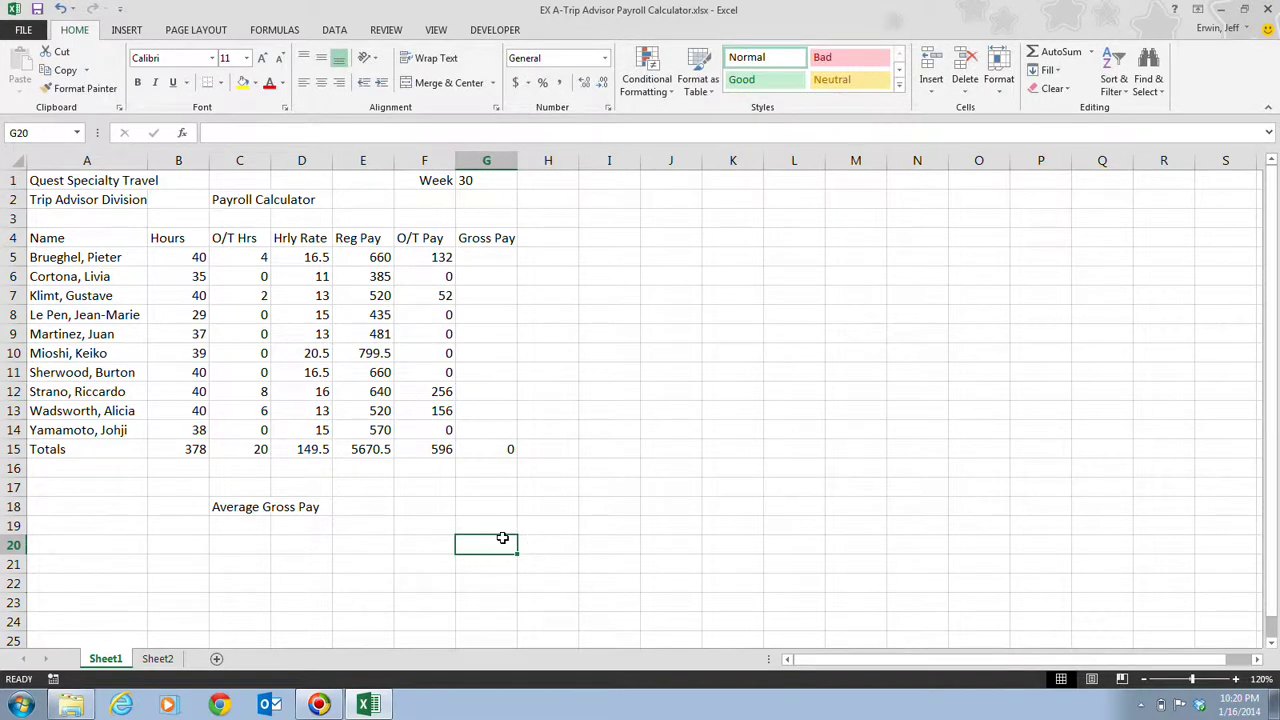
pyautogui.click(249, 507)
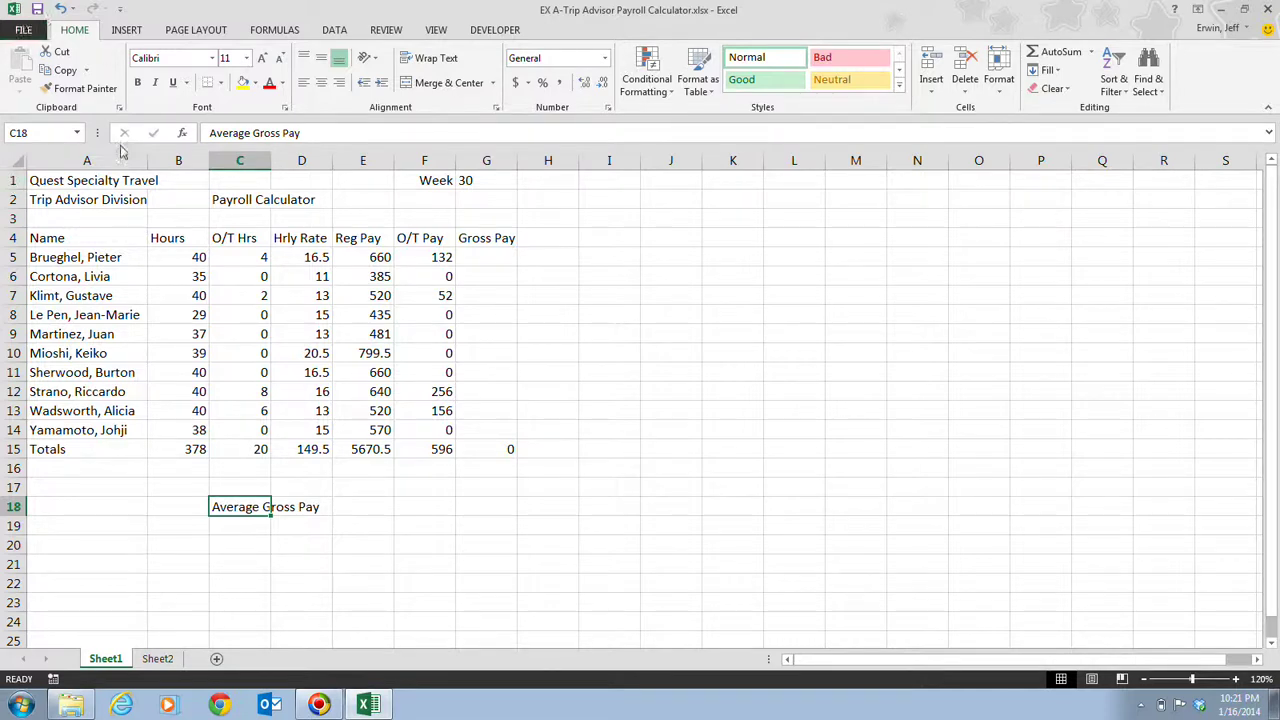
# - Delete the letter "i" from the employee's first name in cell A5
pyautogui.click(84, 252)
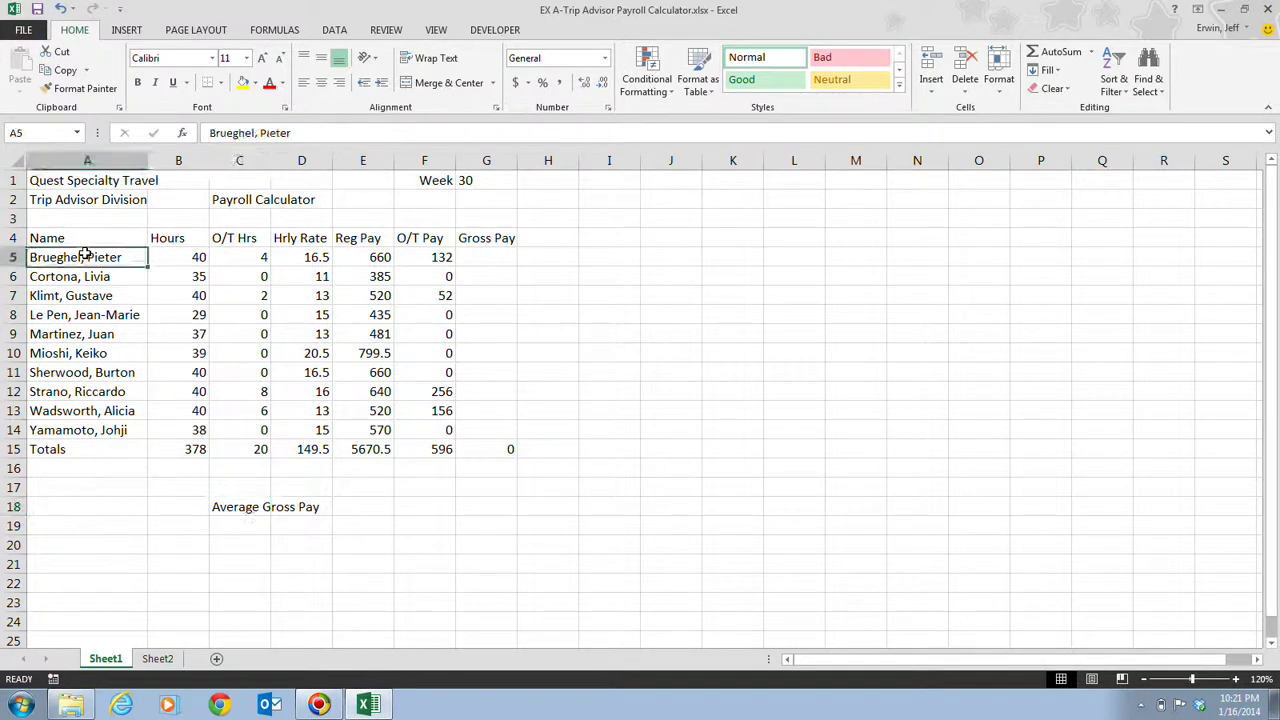
pyautogui.click(264, 133)
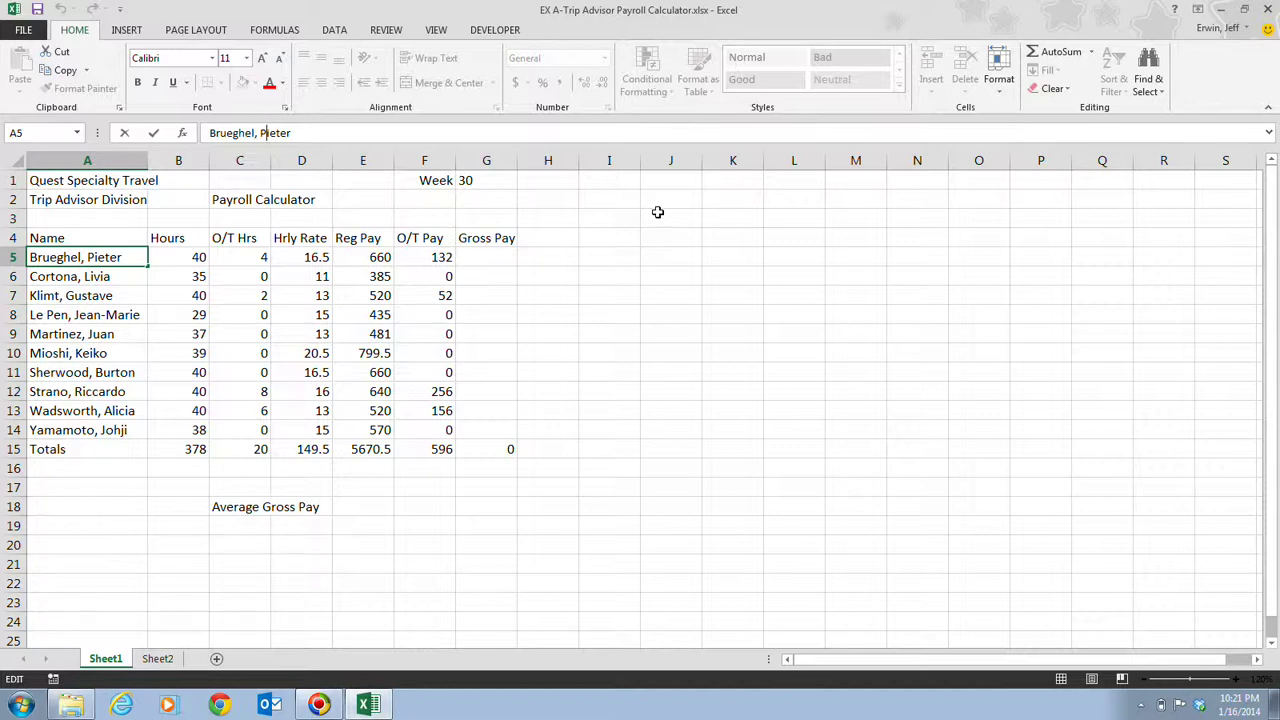
pyautogui.press('BackSpace')
pyautogui.click(152, 136)
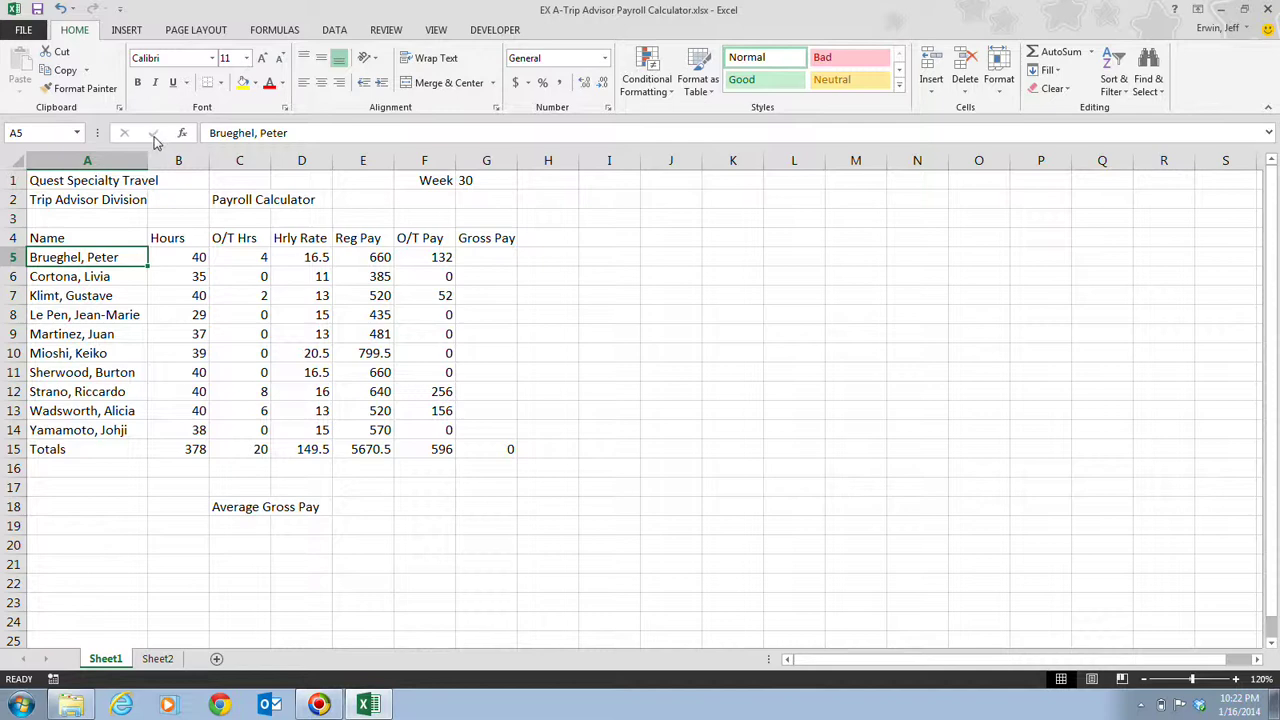
# - Edit the hours in cell B6 to 38
pyautogui.click(197, 273)
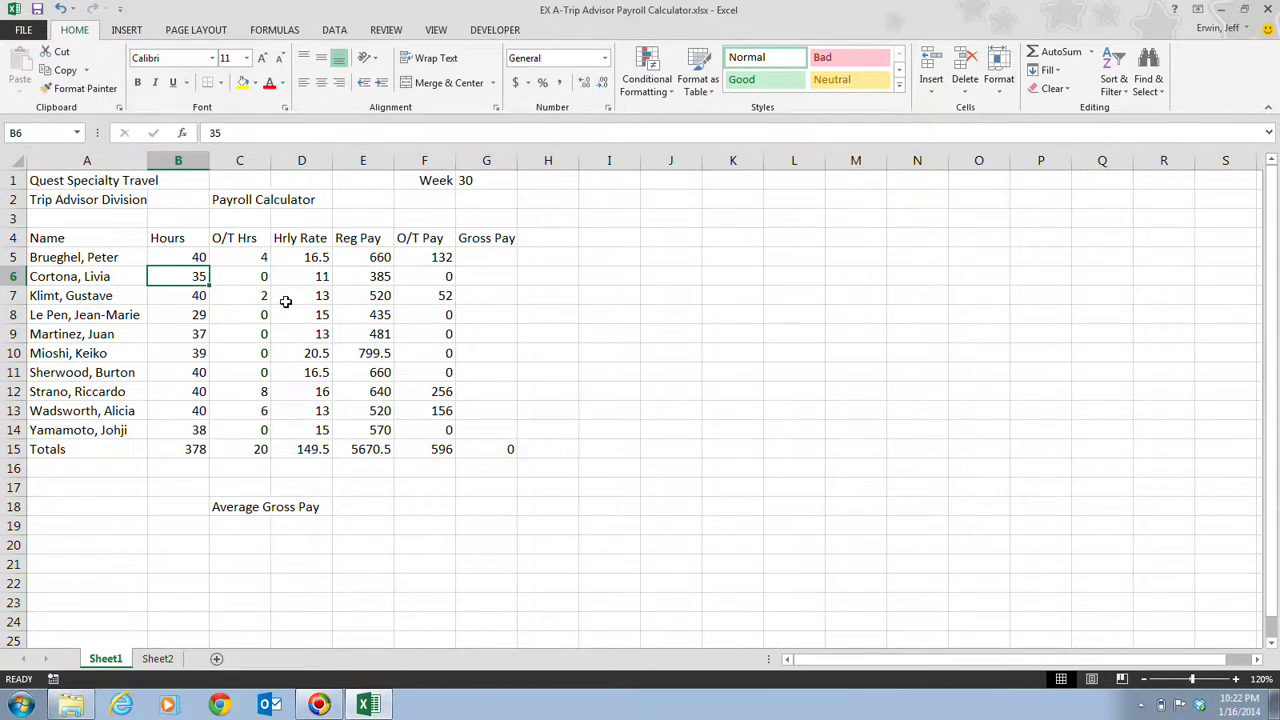
pyautogui.press('F2')
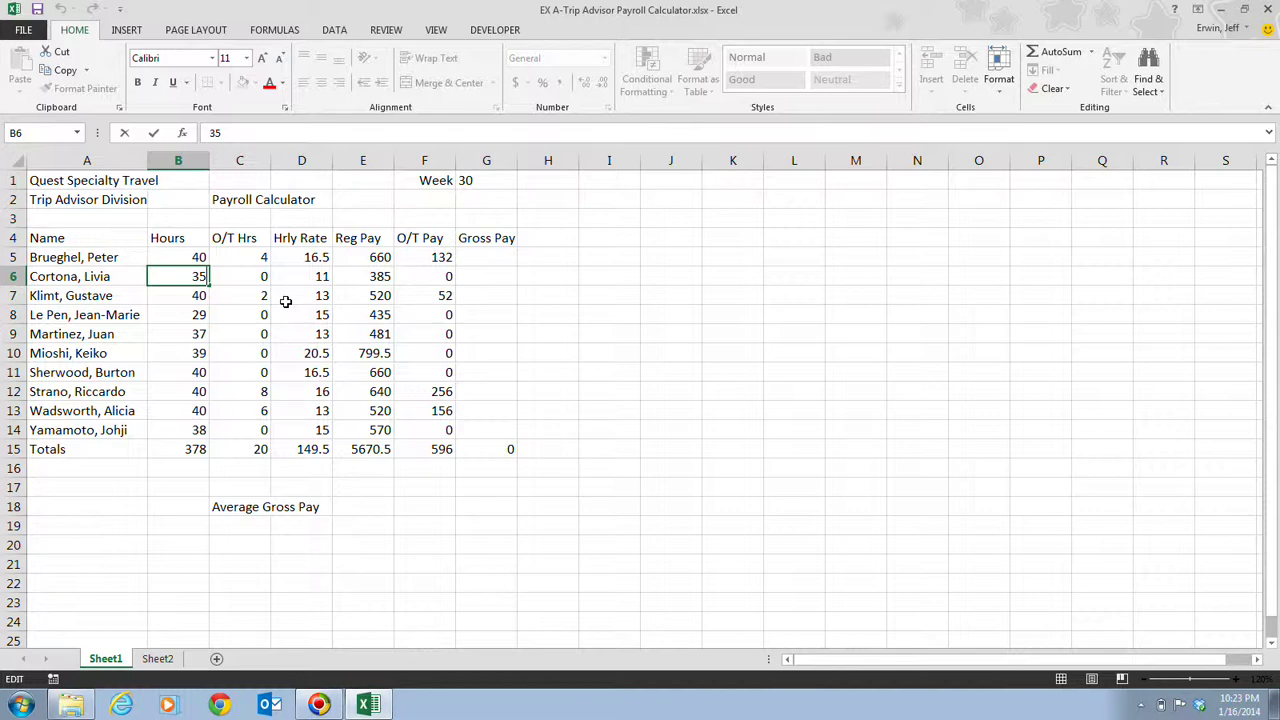
pyautogui.press('BackSpace')
pyautogui.write('8')
pyautogui.press('Return')
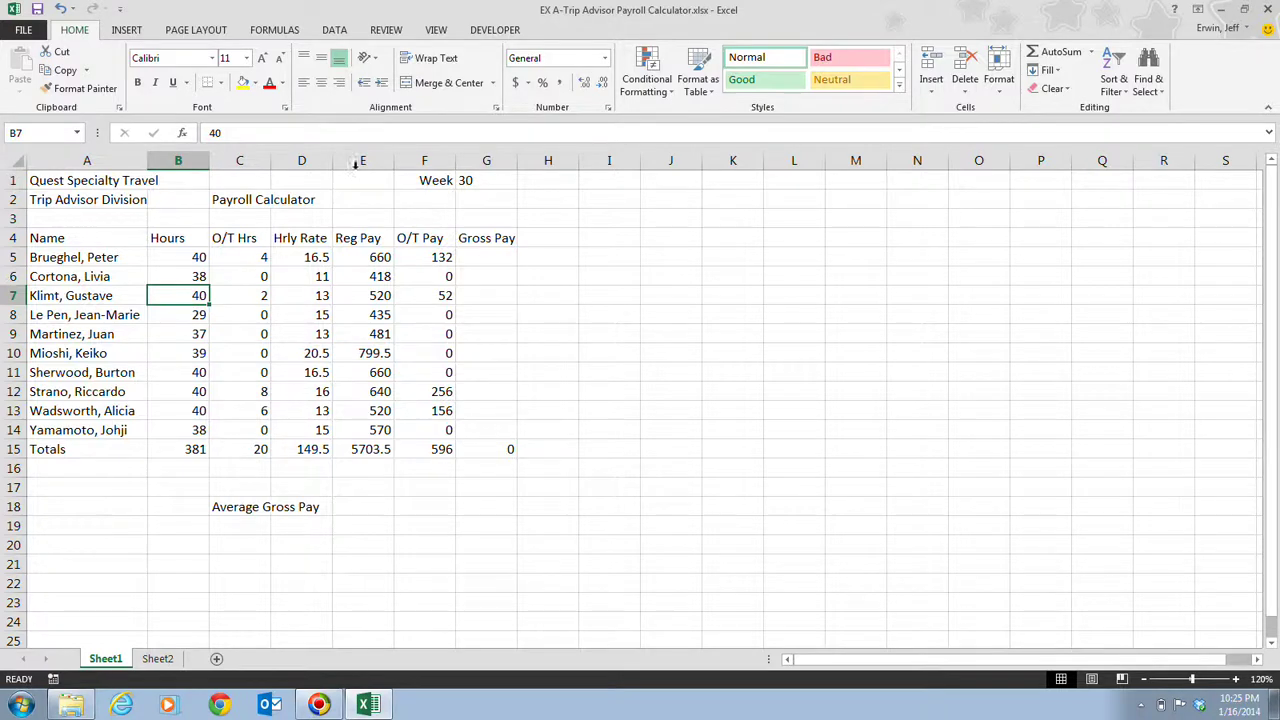
# - Replace only the first name of the employee in cell A9 with the corrected first name, keeping the surname
pyautogui.click(86, 335)
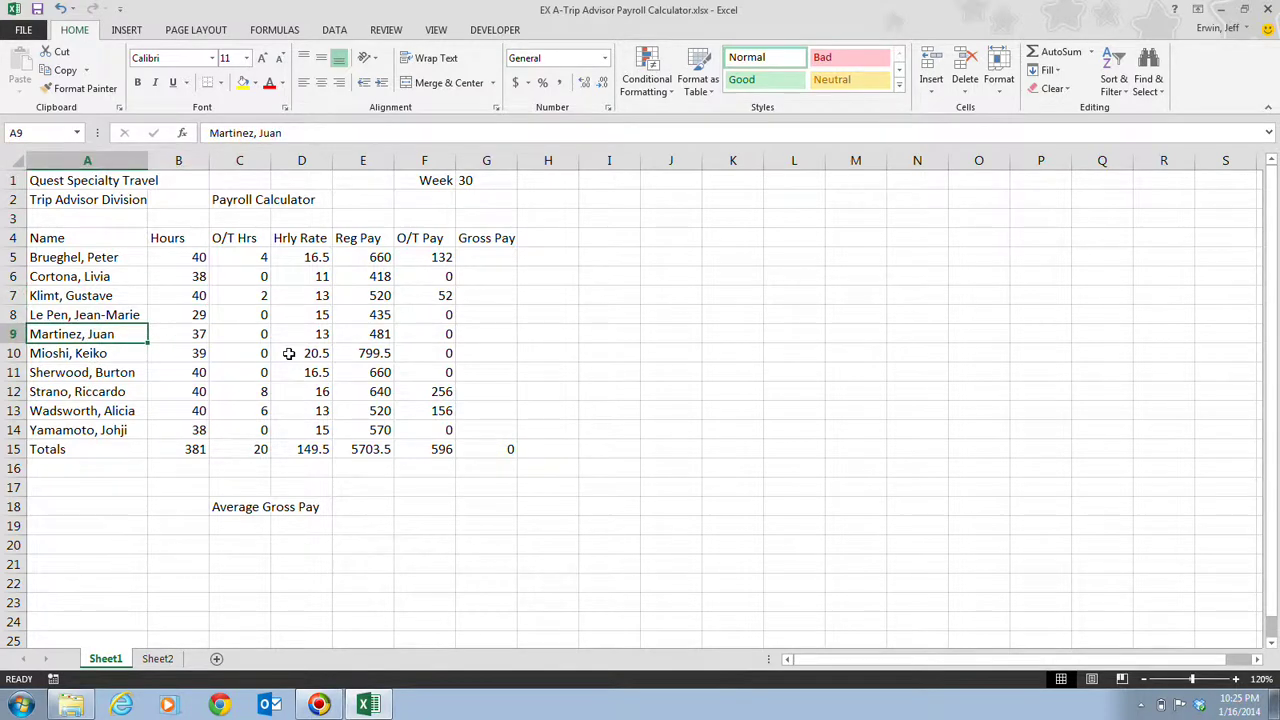
pyautogui.doubleClick(130, 335)
pyautogui.moveTo(130, 335); pyautogui.dragTo(90, 334)
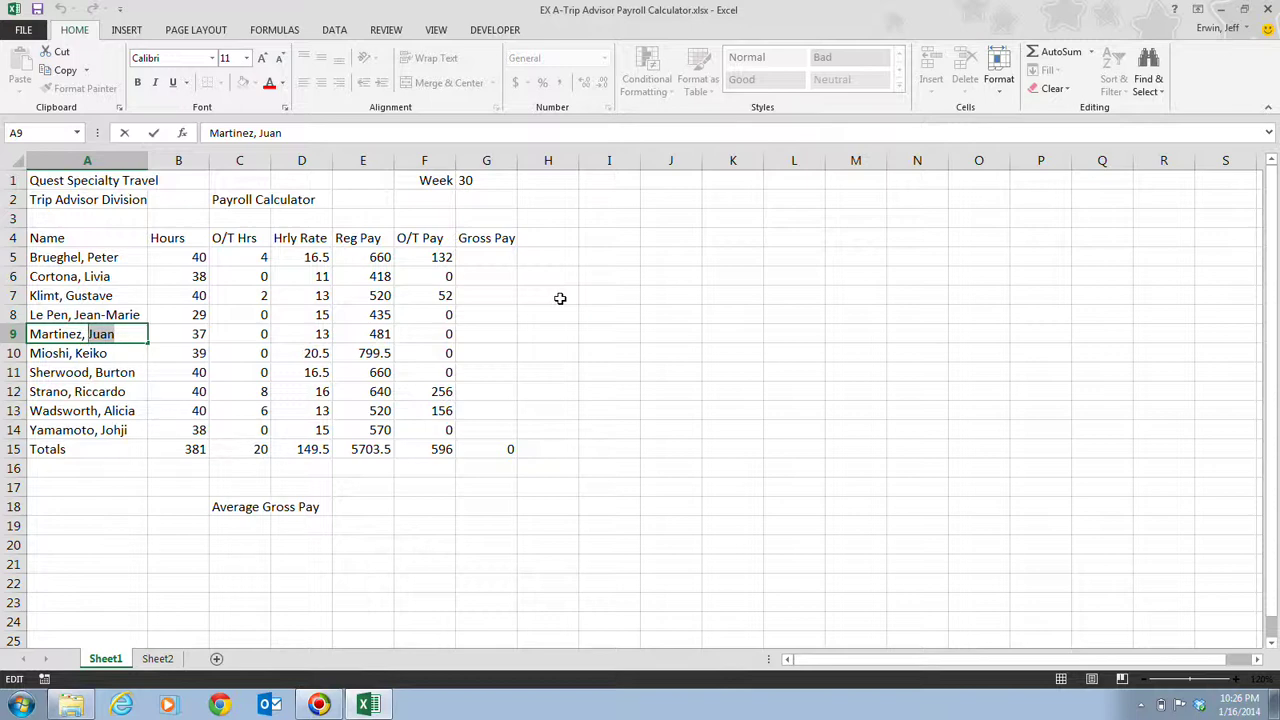
pyautogui.write('Javier')
pyautogui.press('Return')
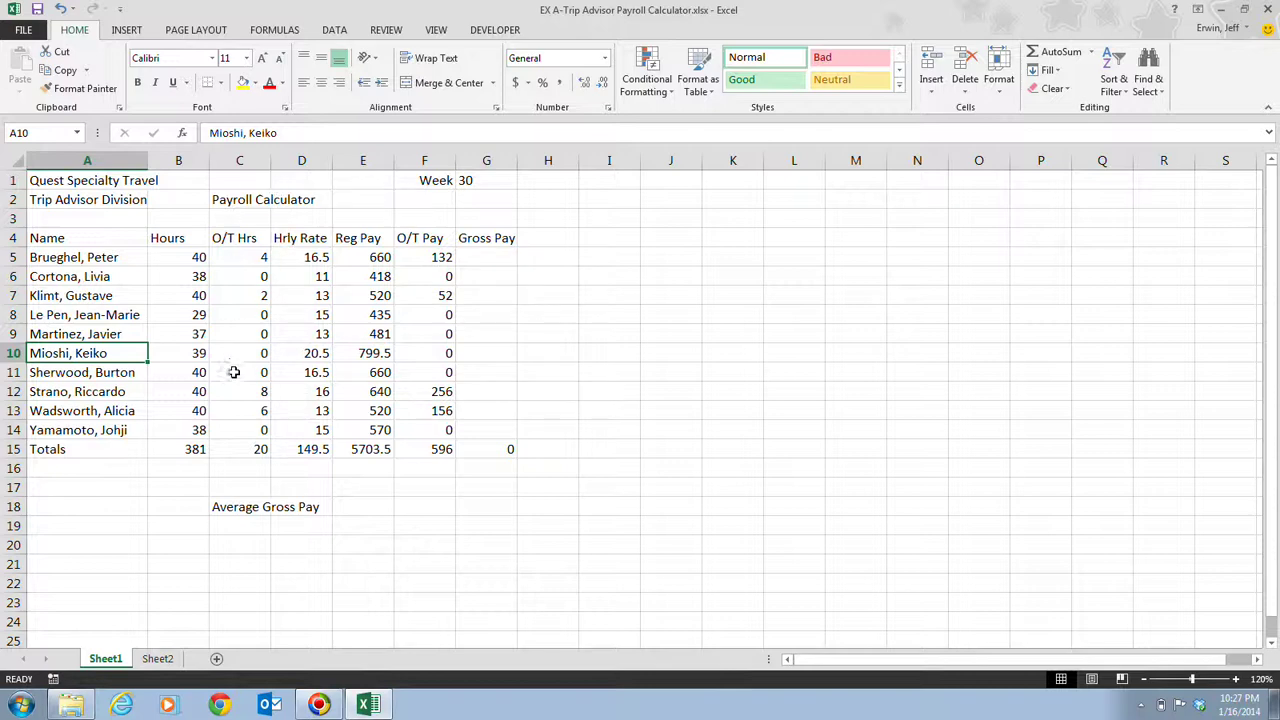
# - Edit the overtime hours in cell C12 to 4
pyautogui.click(244, 392)
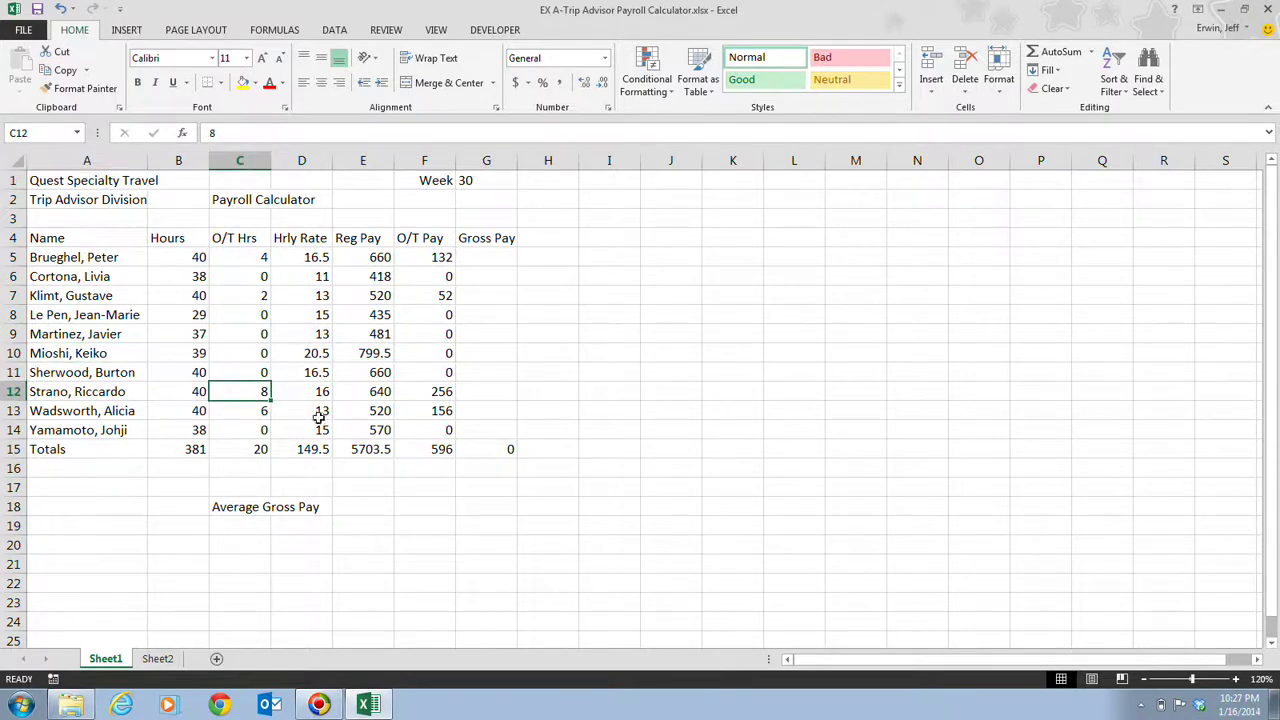
pyautogui.press('F2')
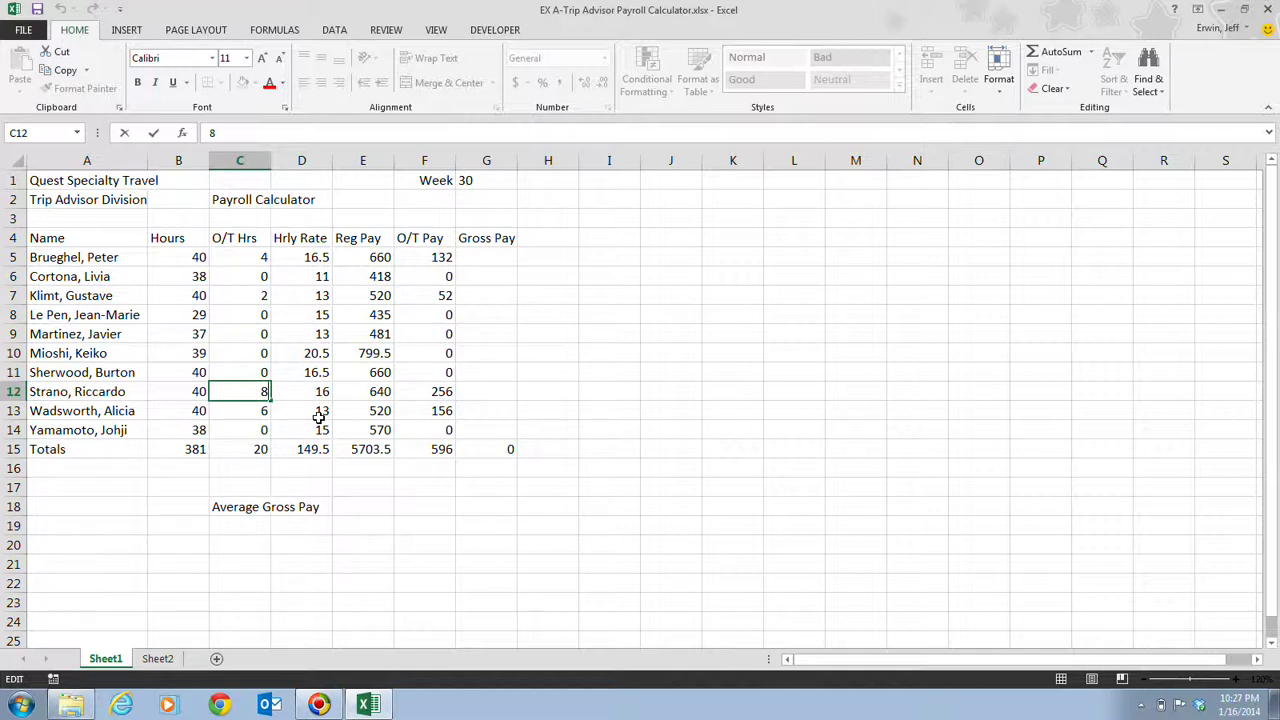
pyautogui.press('BackSpace')
pyautogui.write('4')
pyautogui.click(155, 137)
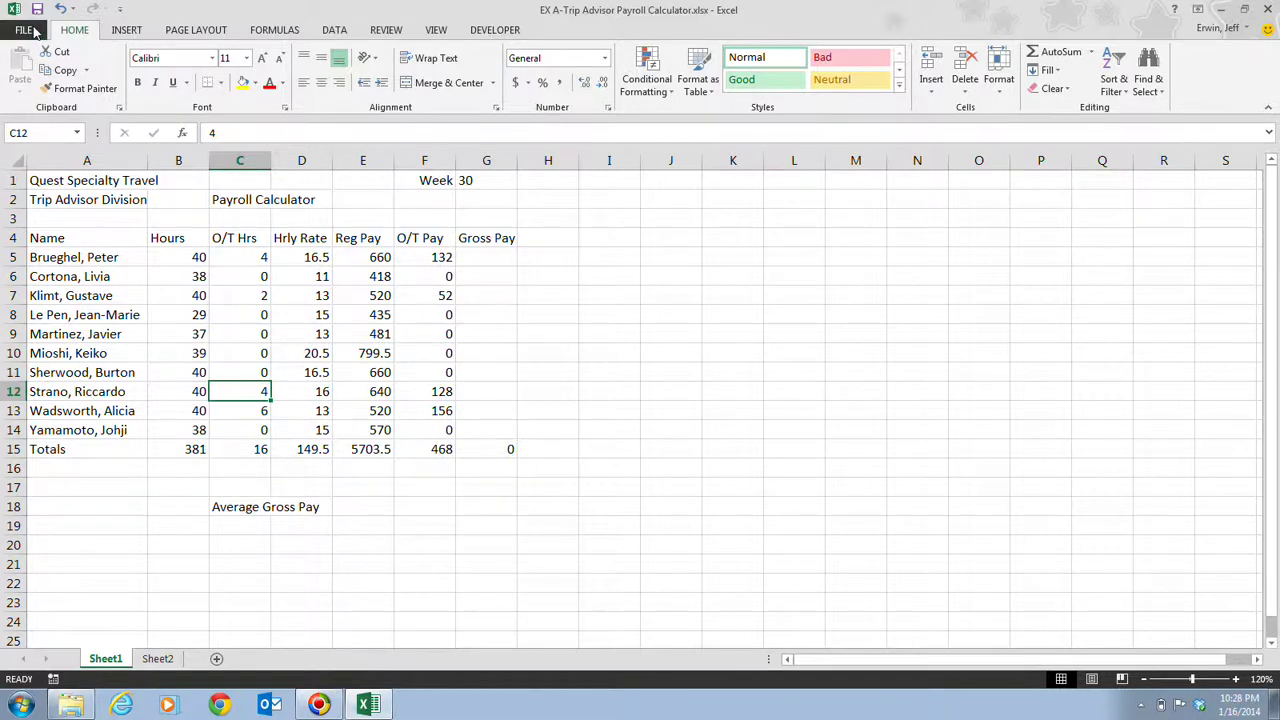
# - Set the AutoRecover save interval to 5 minutes in the program's save options and apply the change
pyautogui.click(27, 29)
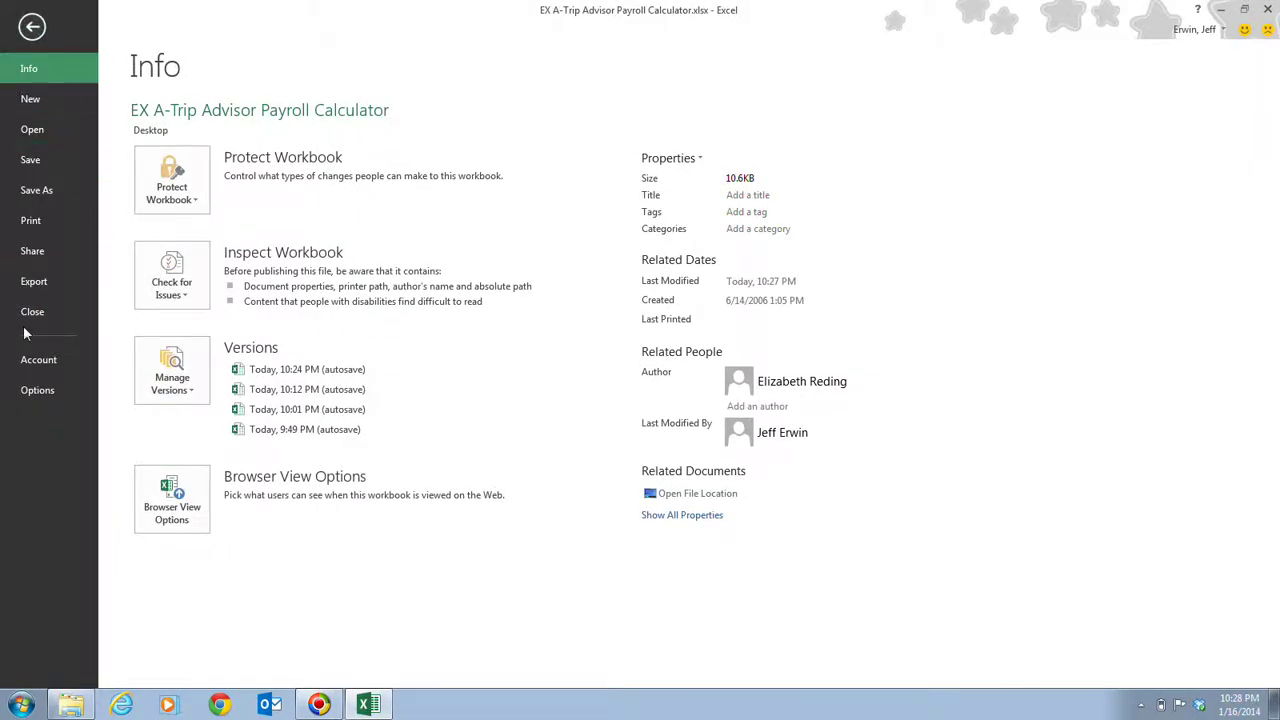
pyautogui.click(46, 392)
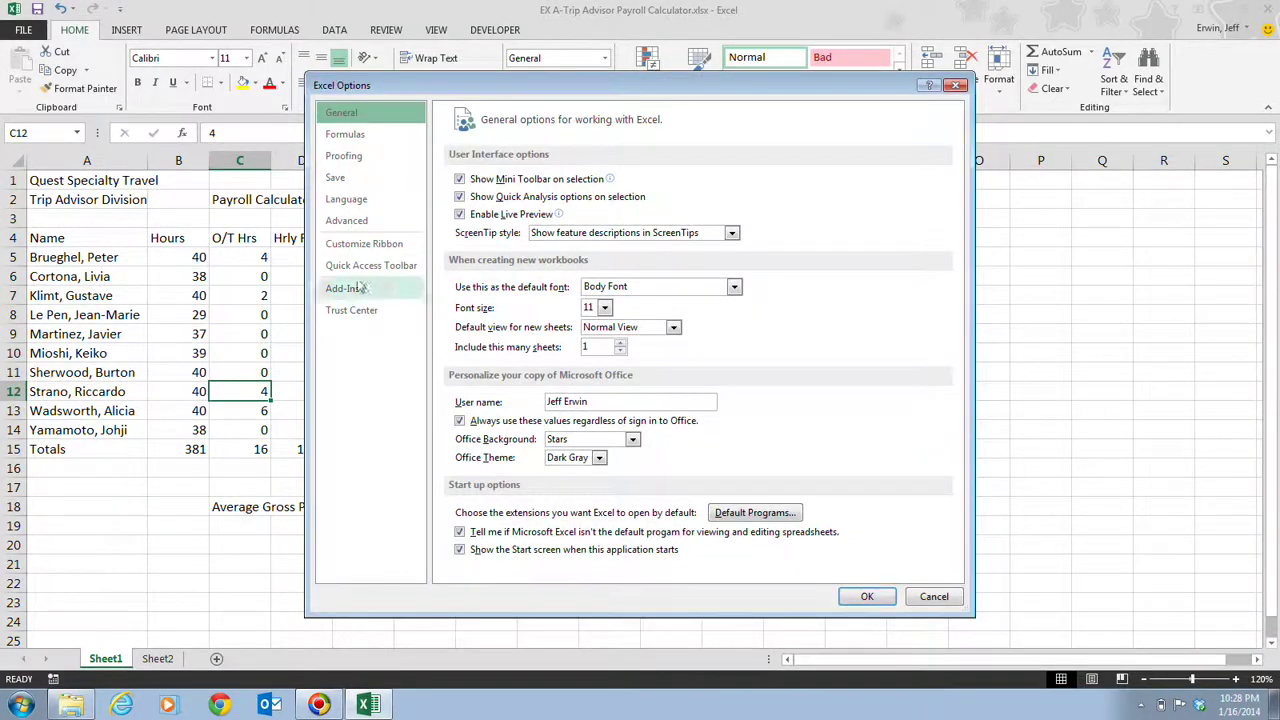
pyautogui.click(357, 184)
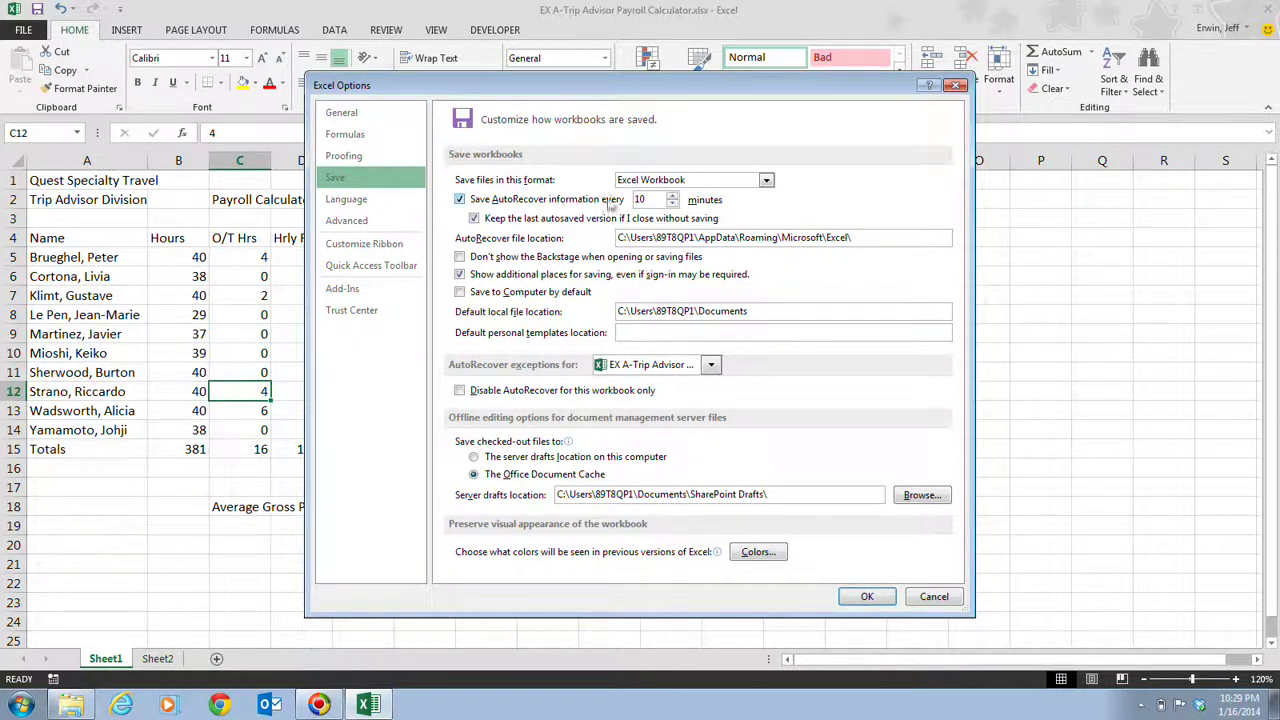
pyautogui.click(672, 204)
pyautogui.click(672, 204)
pyautogui.click(672, 205)
pyautogui.click(672, 205)
pyautogui.click(673, 205)
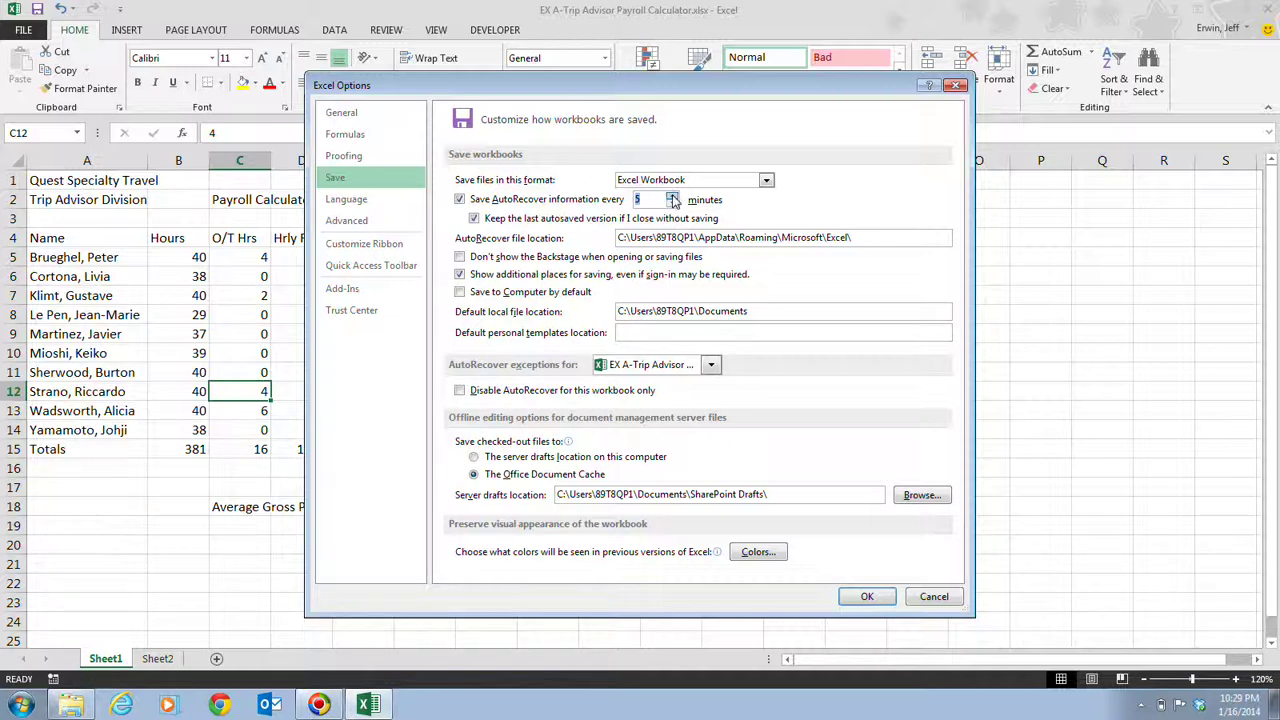
pyautogui.click(673, 197)
pyautogui.click(673, 197)
pyautogui.click(673, 197)
pyautogui.click(673, 197)
pyautogui.click(673, 197)
pyautogui.click(673, 197)
pyautogui.click(673, 197)
pyautogui.click(673, 197)
pyautogui.click(673, 197)
pyautogui.click(673, 205)
pyautogui.click(673, 205)
pyautogui.click(673, 205)
pyautogui.click(673, 205)
pyautogui.click(673, 205)
pyautogui.click(673, 205)
pyautogui.click(673, 205)
pyautogui.click(673, 205)
pyautogui.click(673, 205)
pyautogui.click(867, 596)
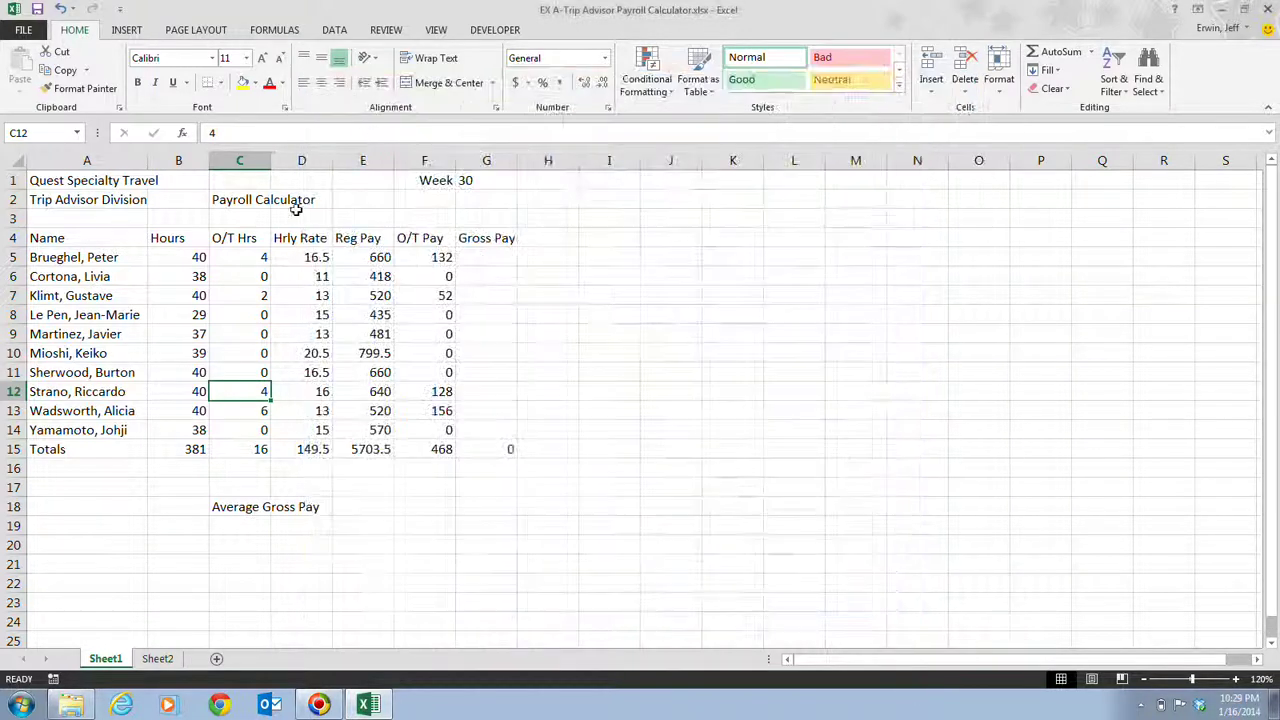